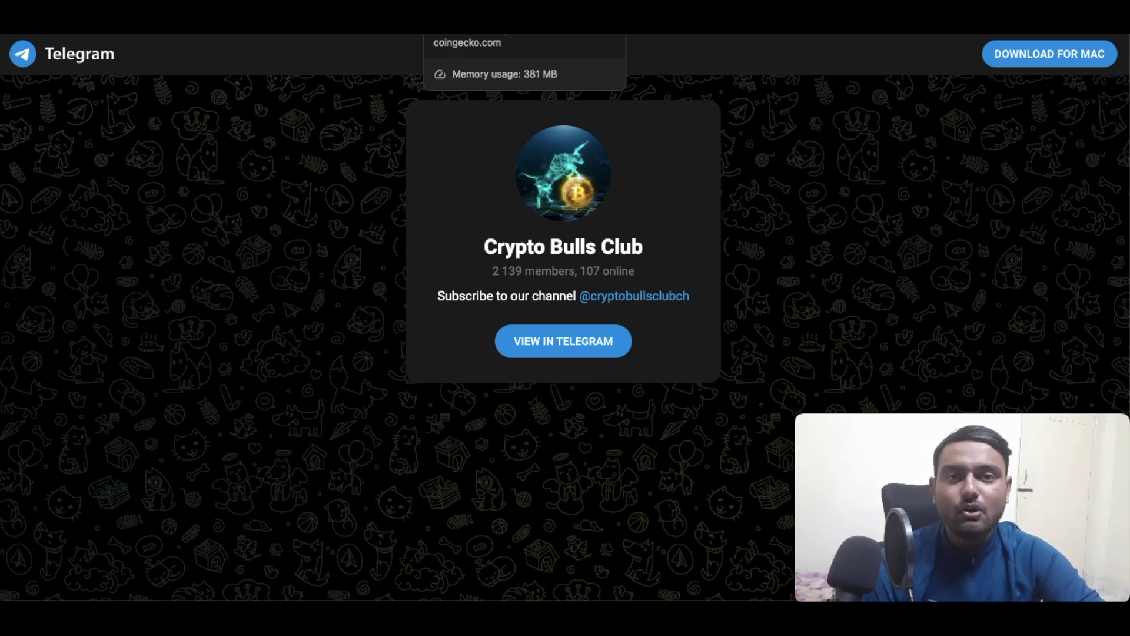
Switch to the CoinGecko tab showing the Pyth Network overview page.
click(465, 18)
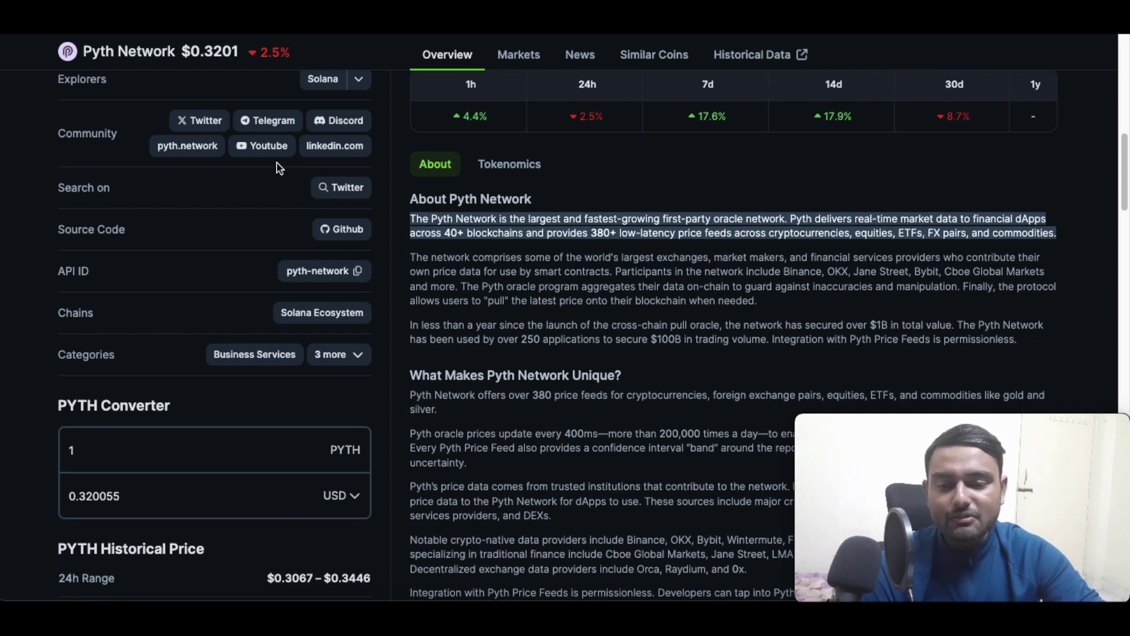
scroll(448, 289, up, 1)
Scroll back up the Pyth Network CoinGecko page, then switch to Phantom's website.
scroll(447, 289, up, 1)
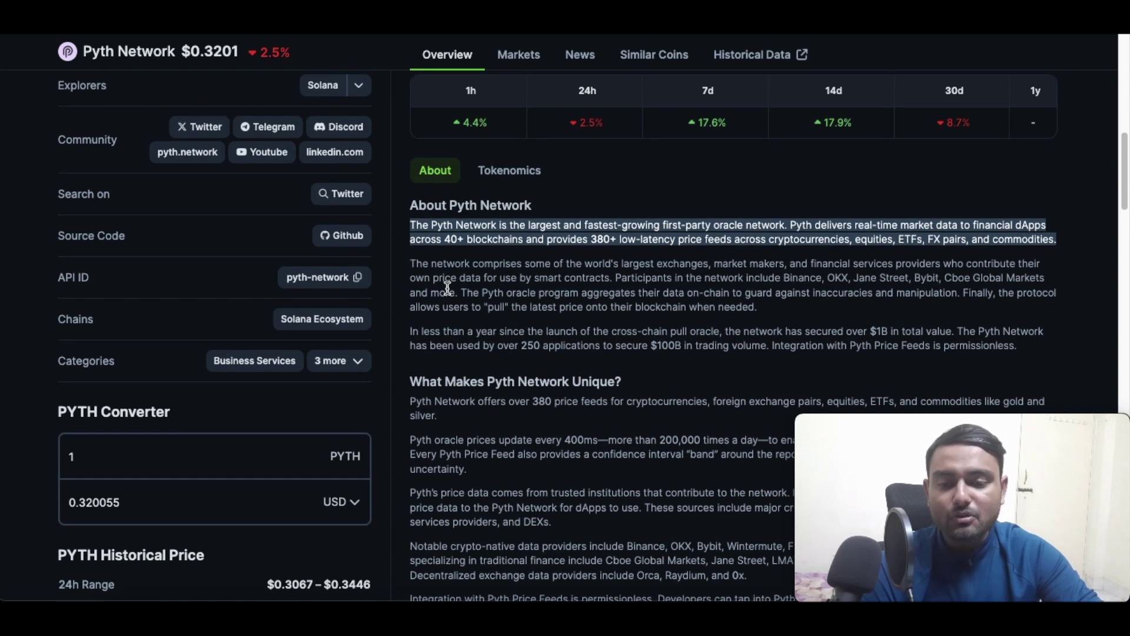
scroll(448, 288, up, 2)
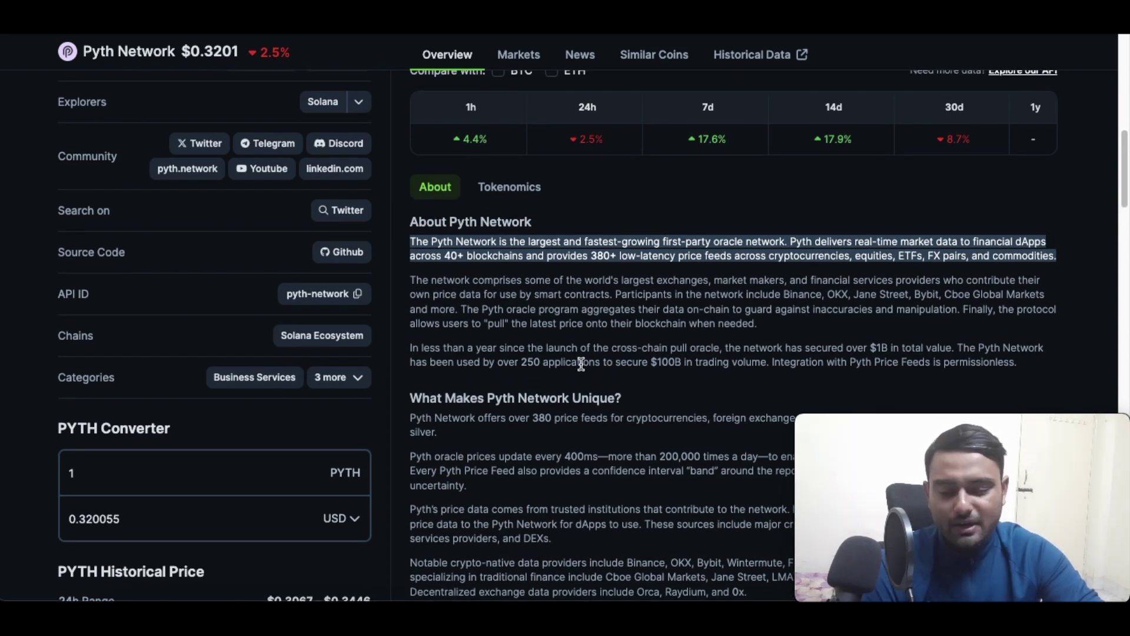
scroll(328, 388, up, 6)
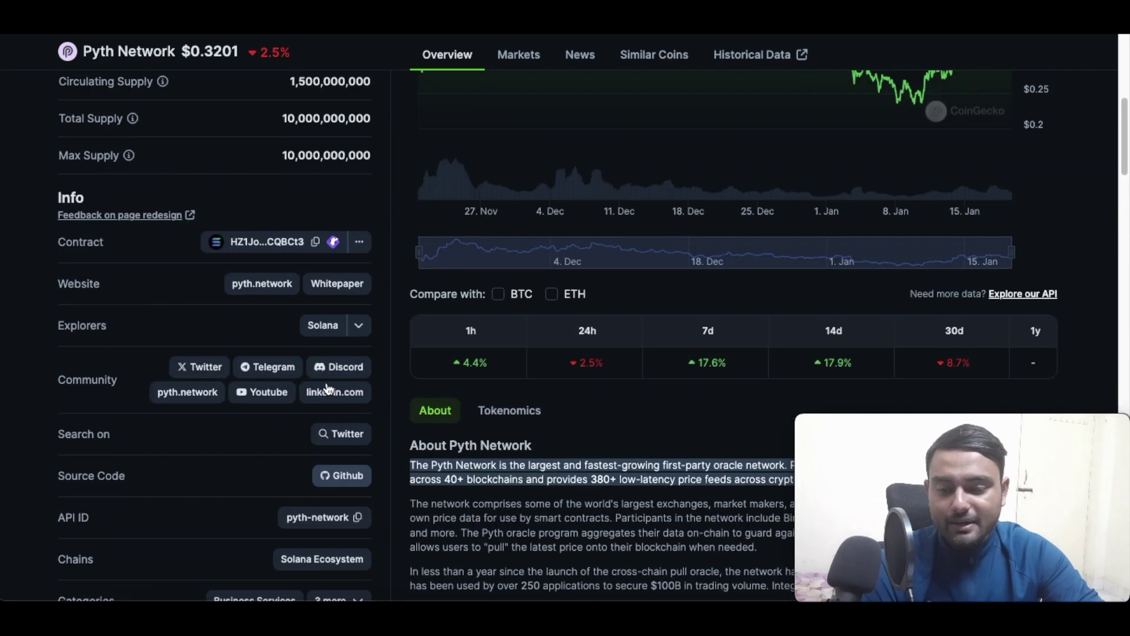
scroll(328, 386, up, 1)
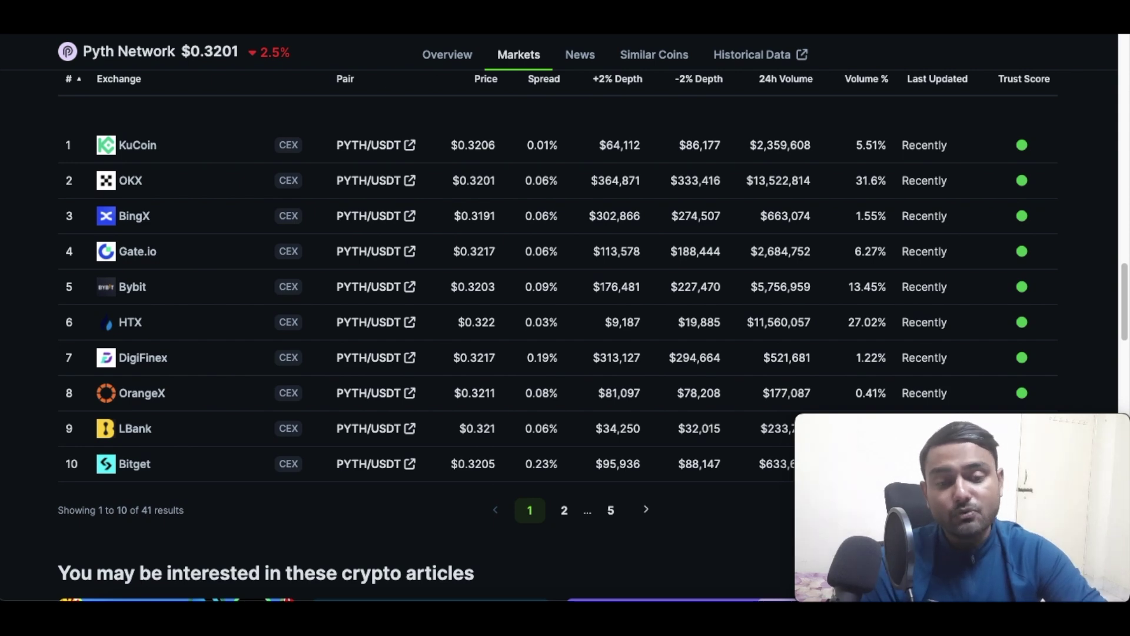
click(589, 21)
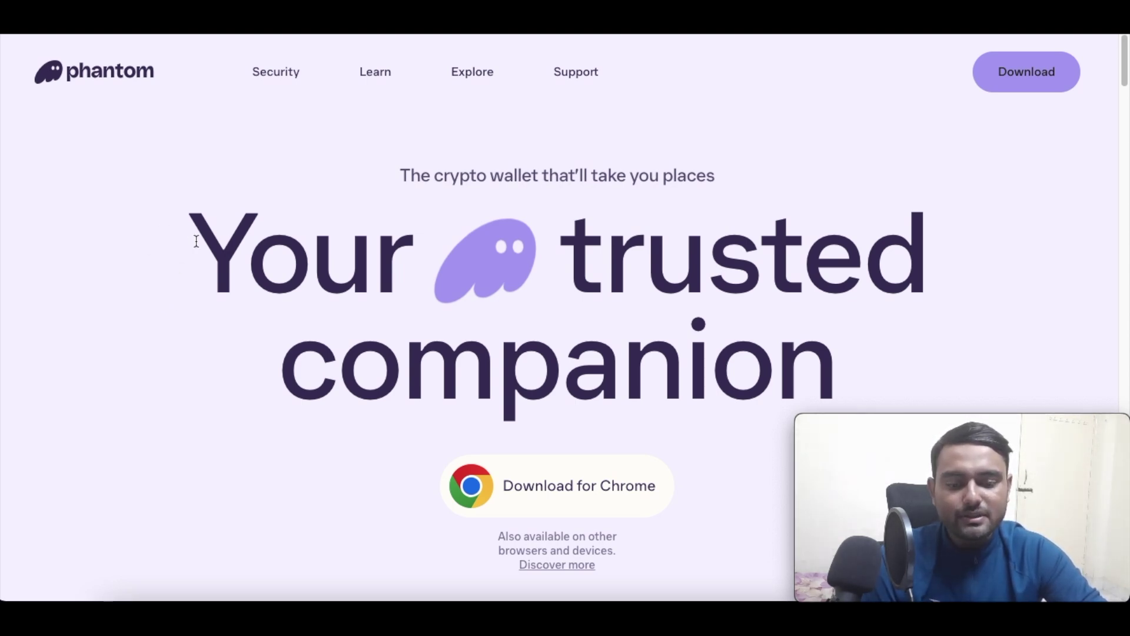
Go to Phantom's download page and pick Chrome to reach its Chrome Web Store listing.
click(1026, 75)
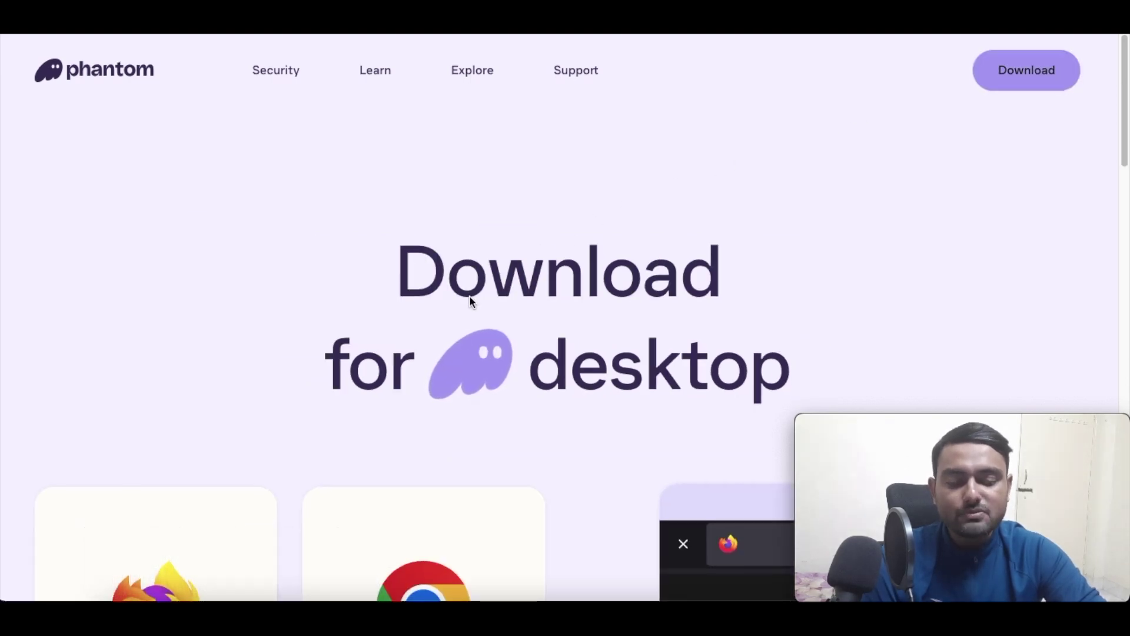
scroll(469, 297, down, 3)
scroll(596, 312, down, 3)
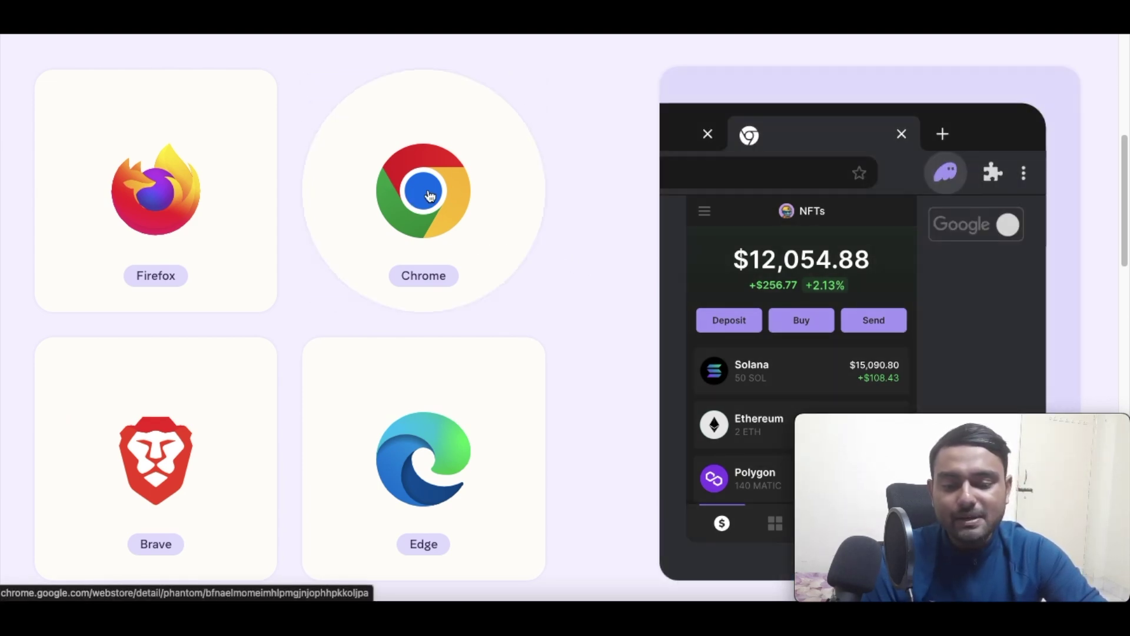
click(429, 196)
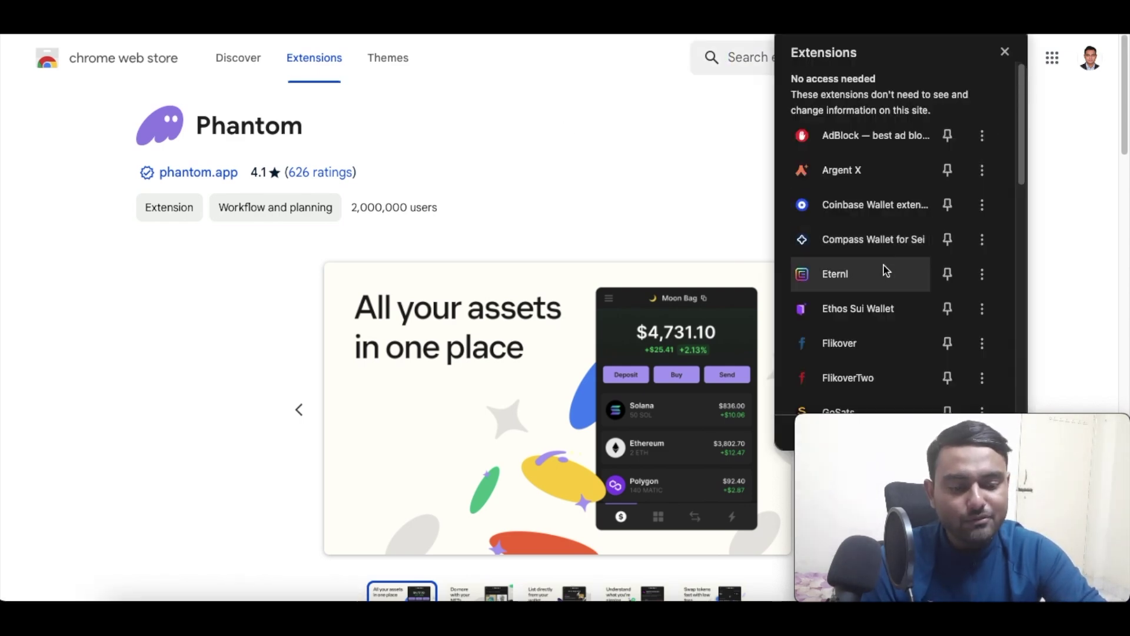
scroll(884, 271, down, 1)
Open the Phantom extension and unlock it with the wallet password.
click(883, 265)
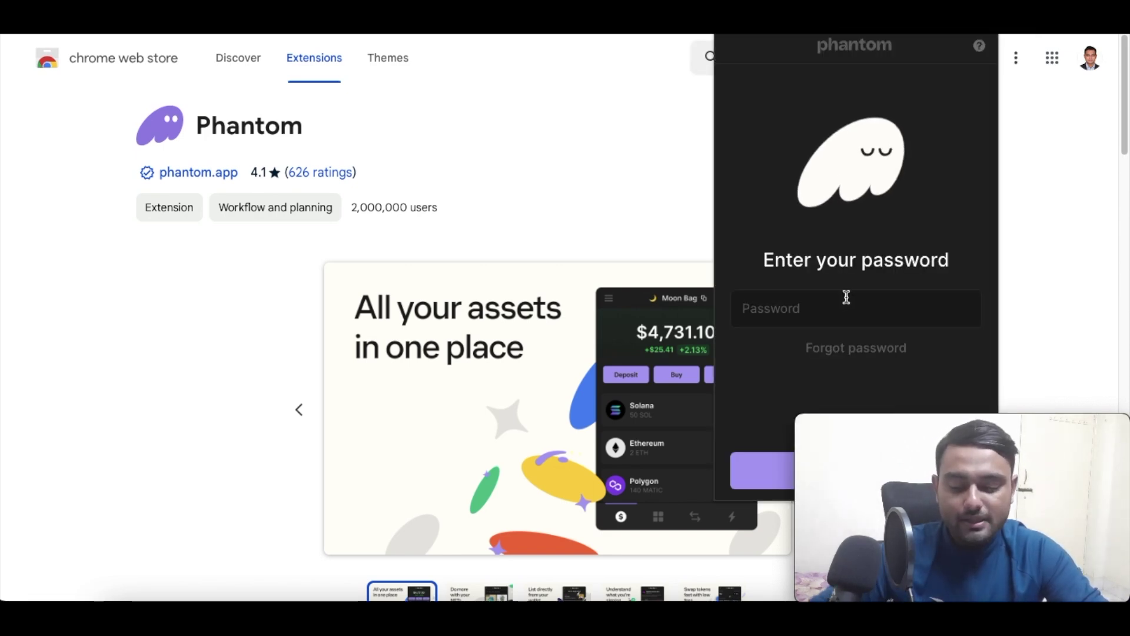
key(ctrl+v)
key(Return)
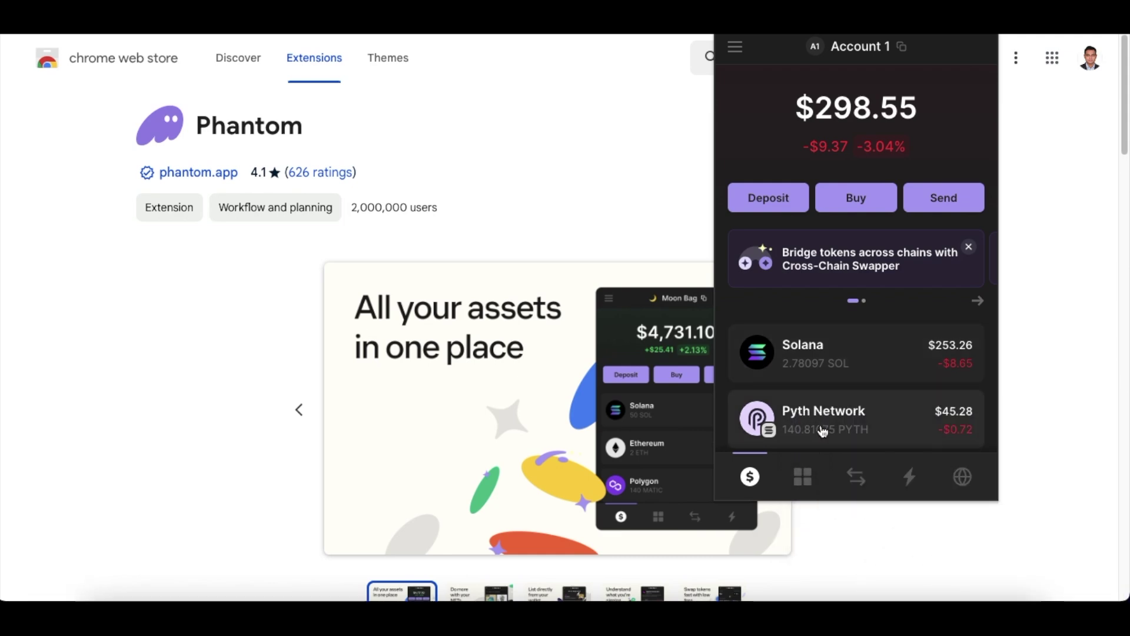
View the PYTH deposit address, then close the token list back to wallet home.
click(782, 207)
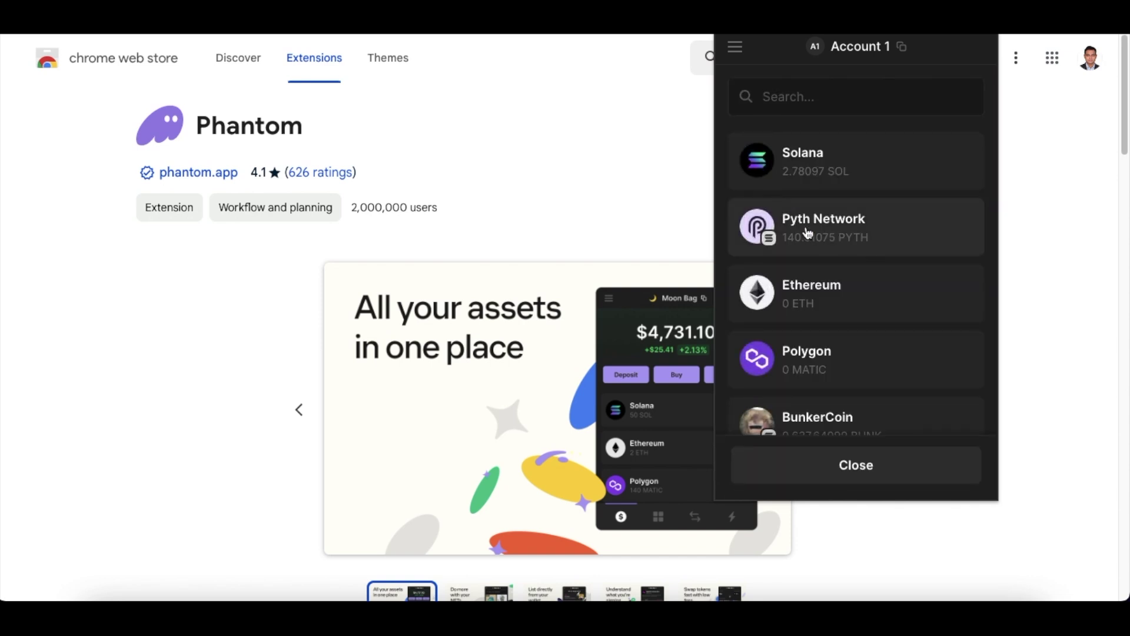
click(827, 236)
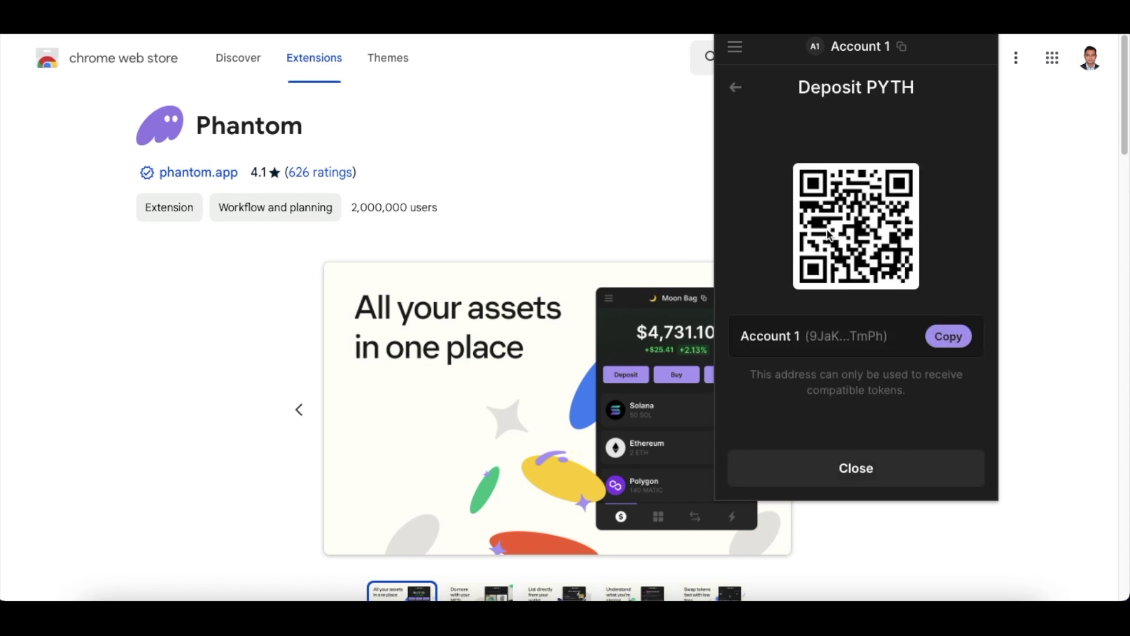
click(736, 95)
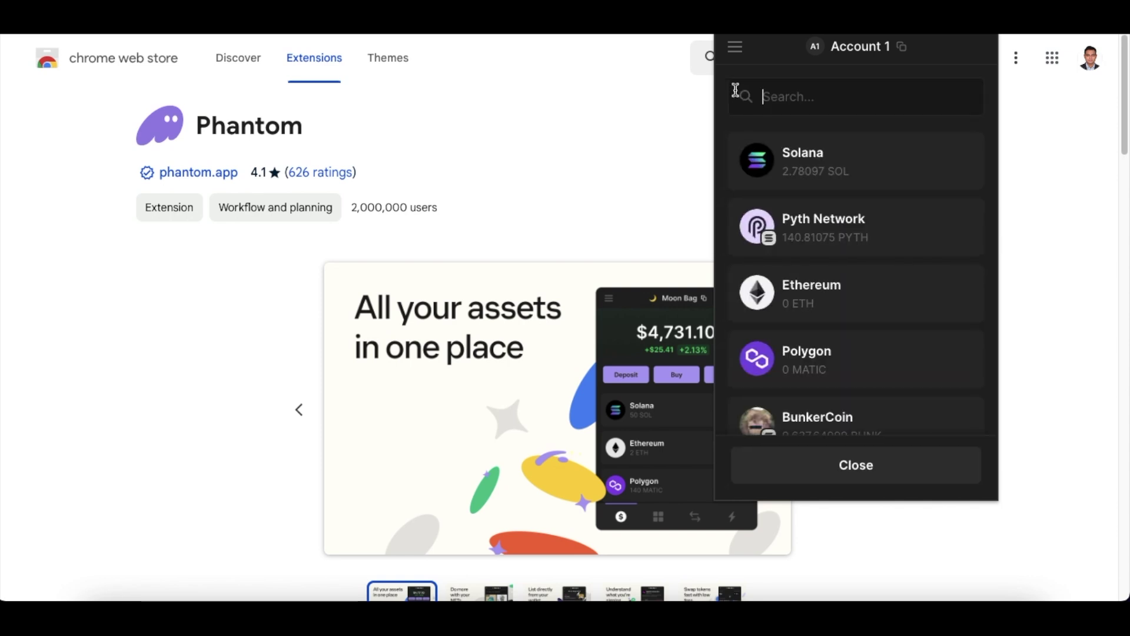
click(864, 479)
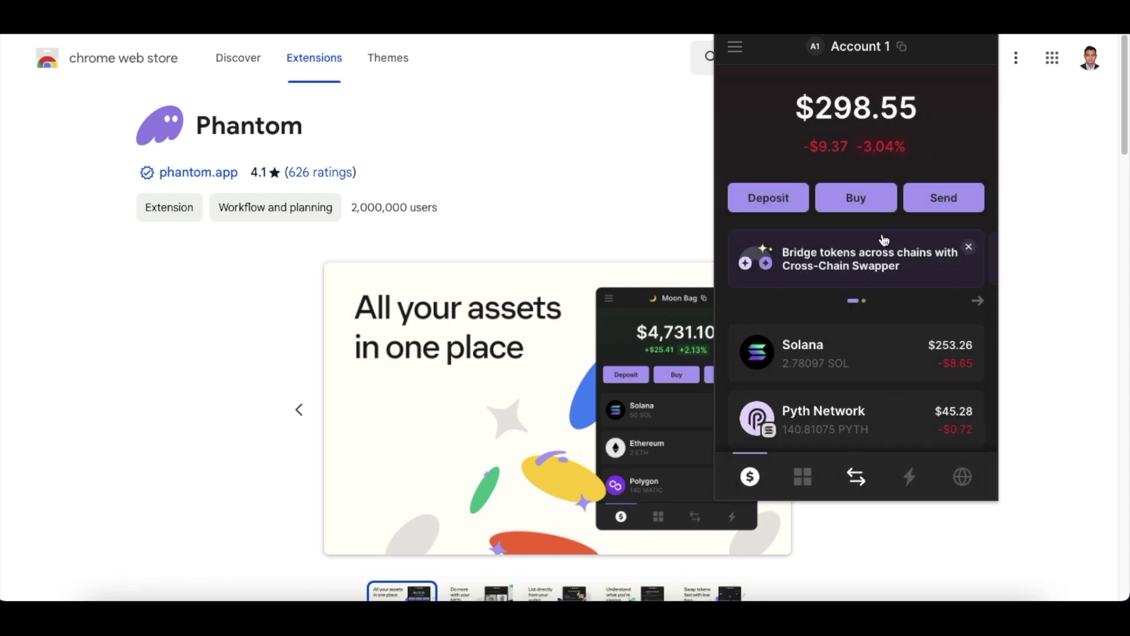
View the SOL deposit address, return home, and bring up the Swap view.
click(774, 204)
click(823, 164)
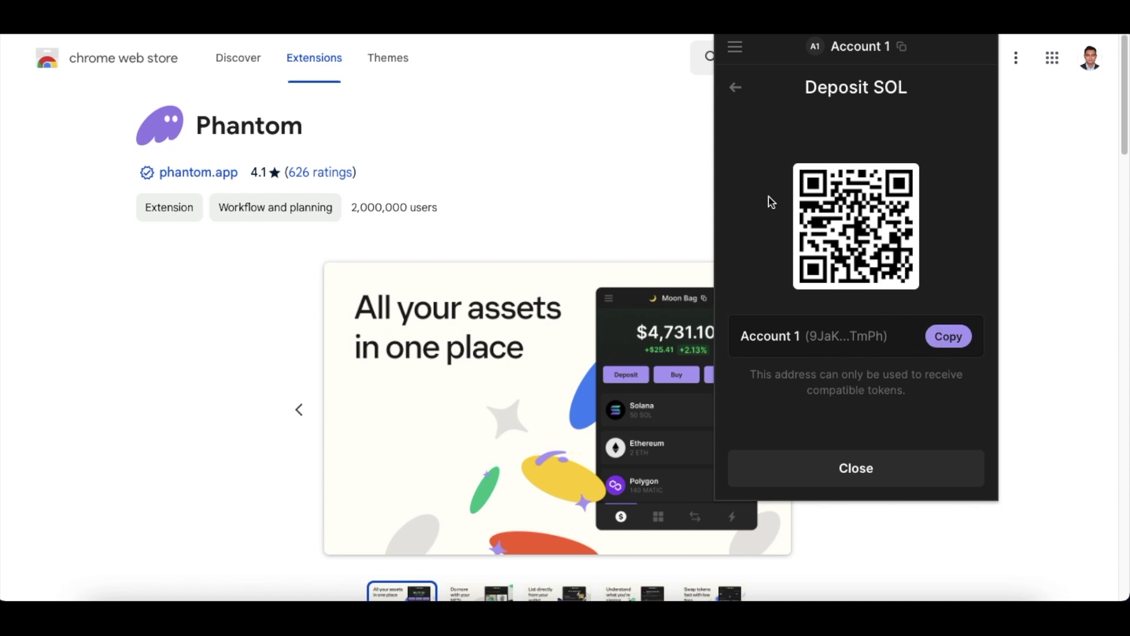
click(736, 90)
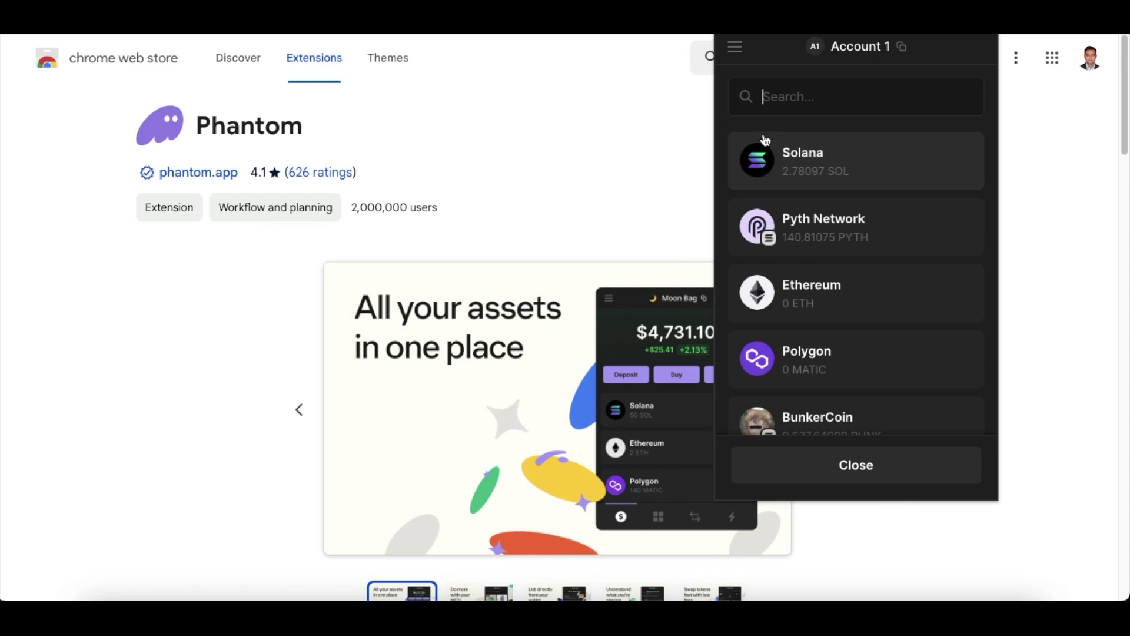
click(876, 470)
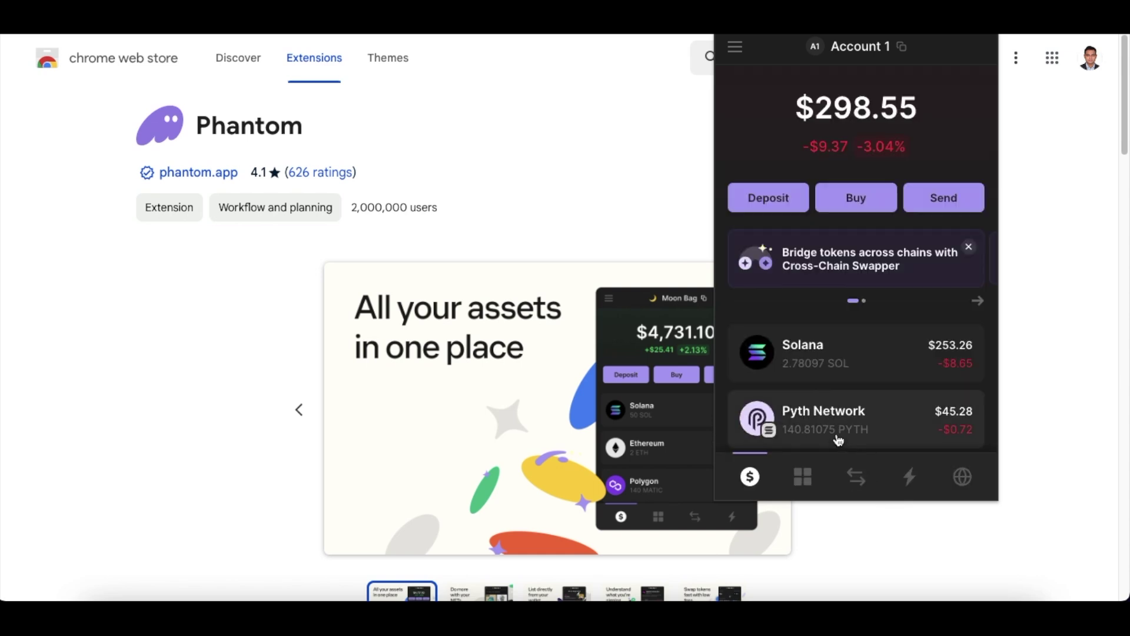
click(857, 478)
click(857, 478)
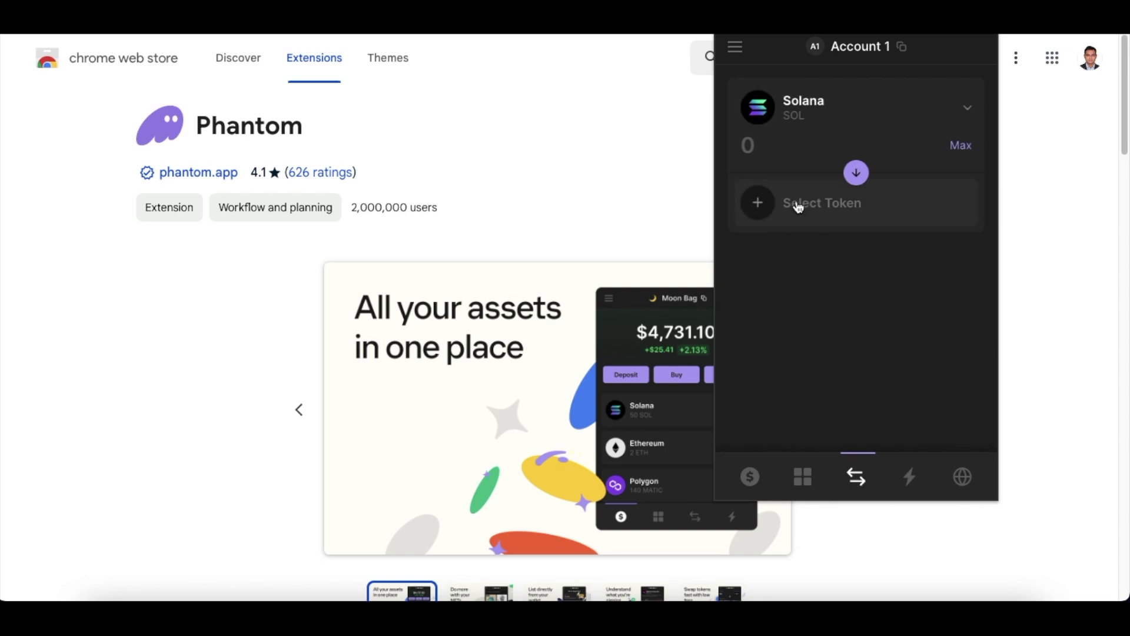
Set the swap to pay 2 SOL for Pyth Network, quoted at 559.58046 PYTH.
click(960, 145)
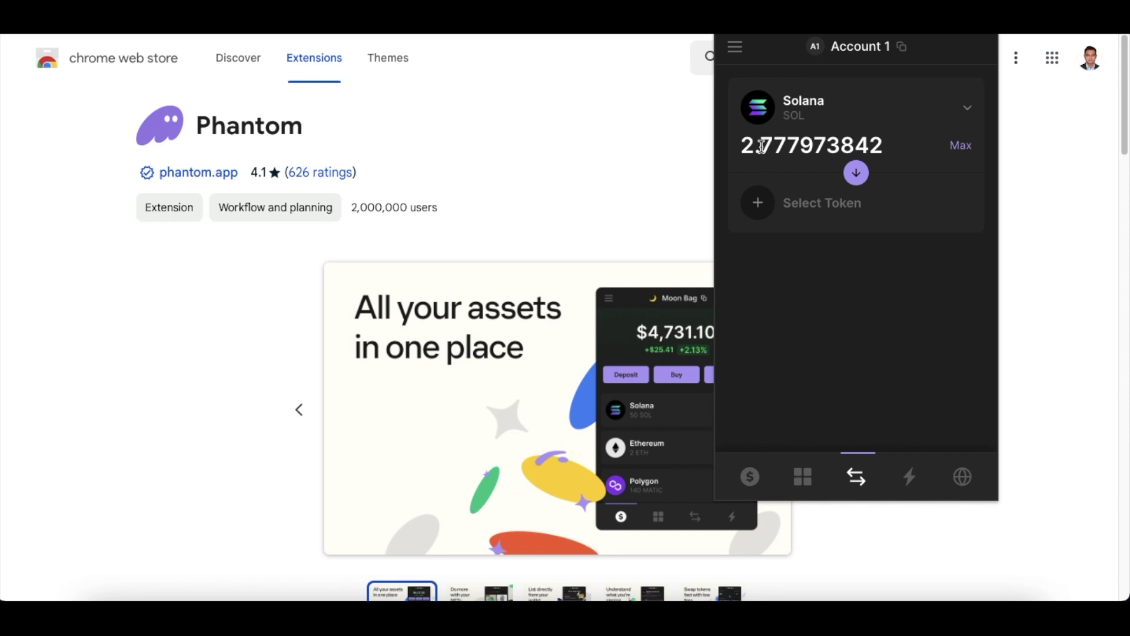
drag(756, 145, 888, 145)
key(BackSpace)
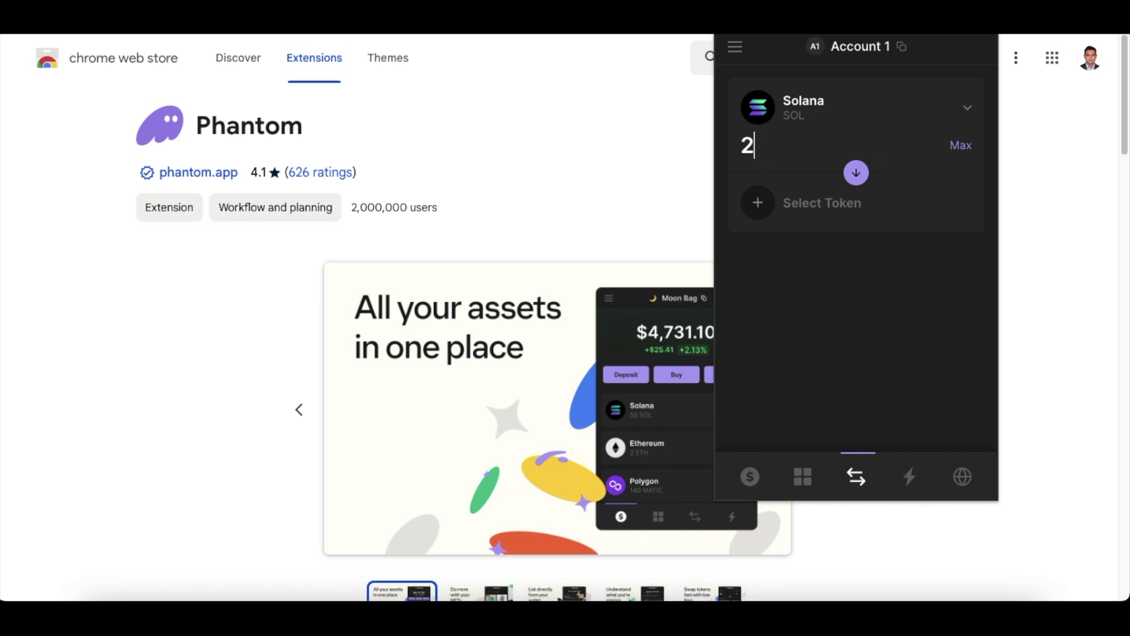
click(891, 207)
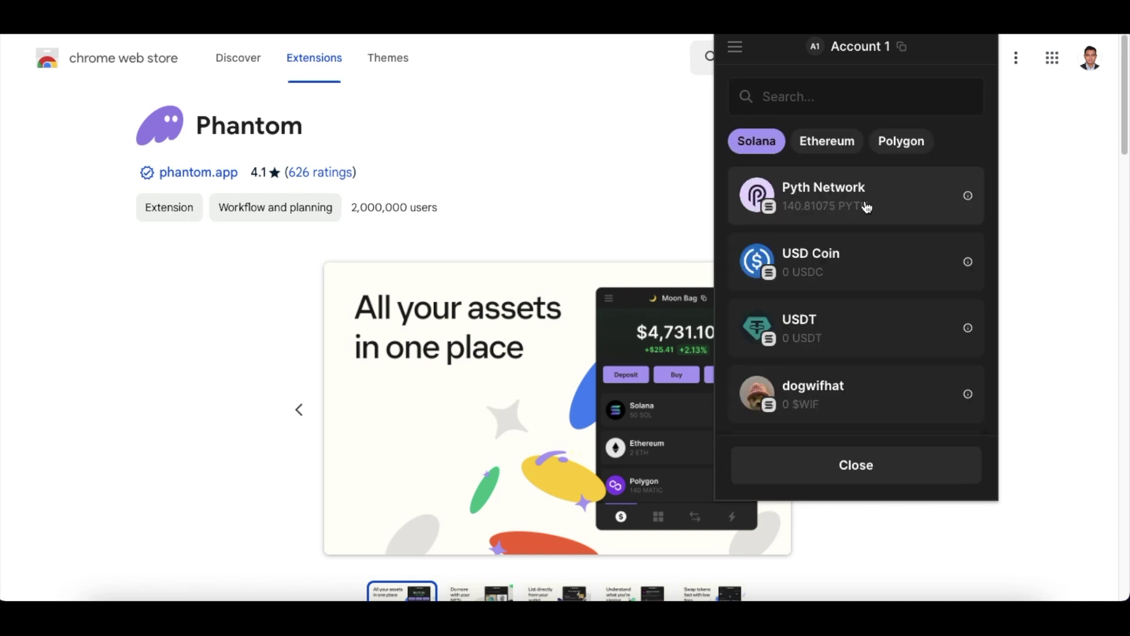
click(830, 208)
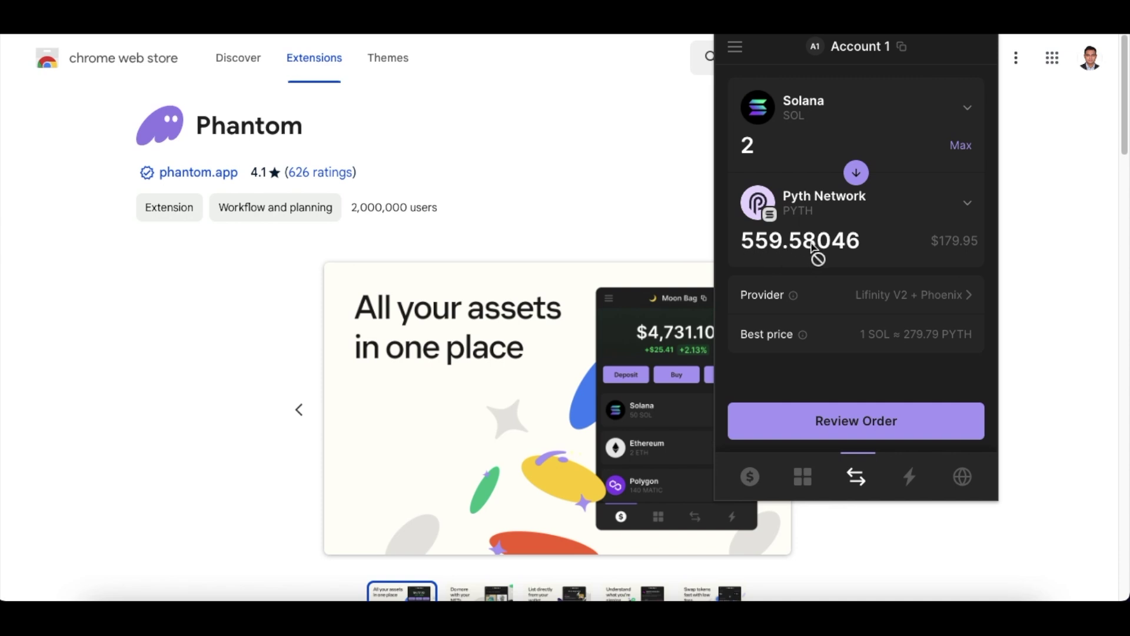
Review and execute the 2 SOL to PYTH swap, then dismiss the completion screen.
click(866, 423)
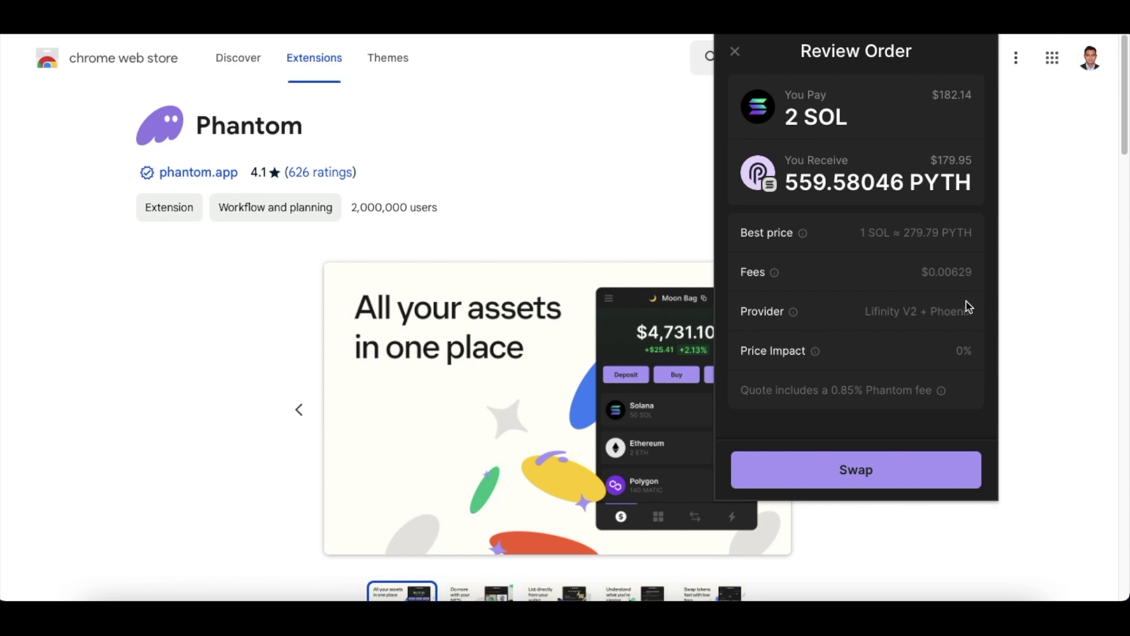
click(867, 469)
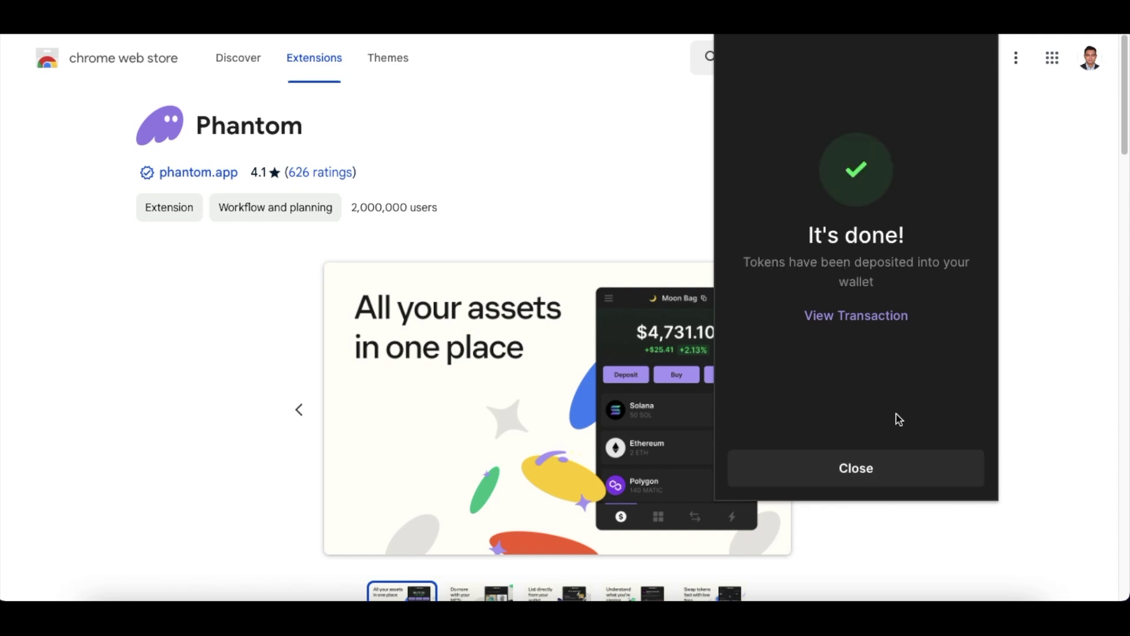
click(851, 469)
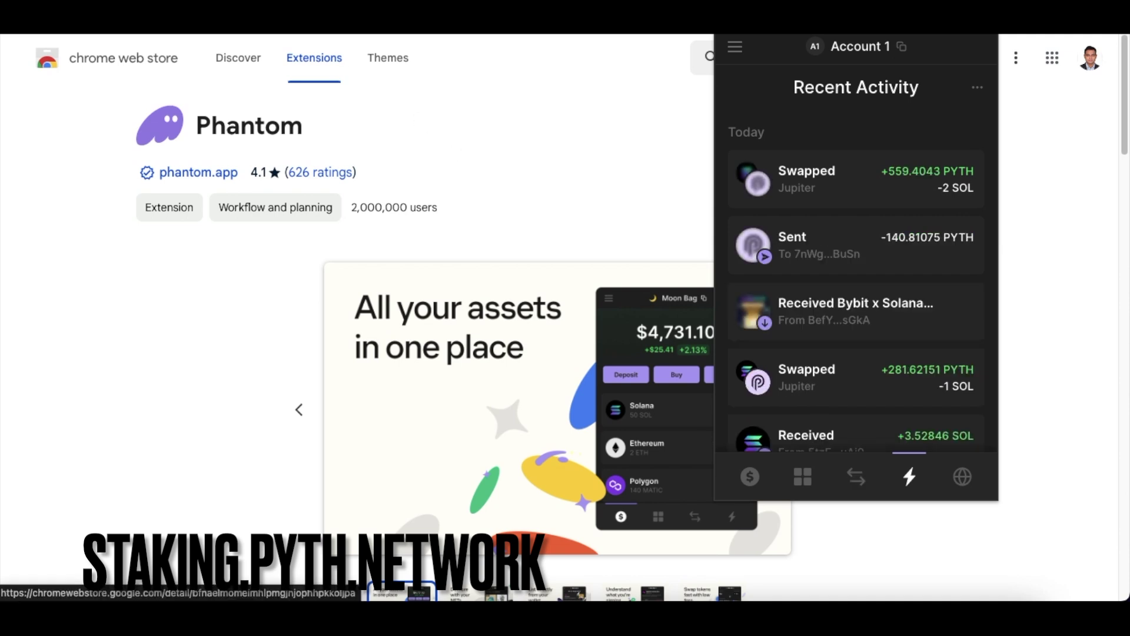
Connect the Phantom wallet to staking.pyth.network through Select Wallet.
click(986, 599)
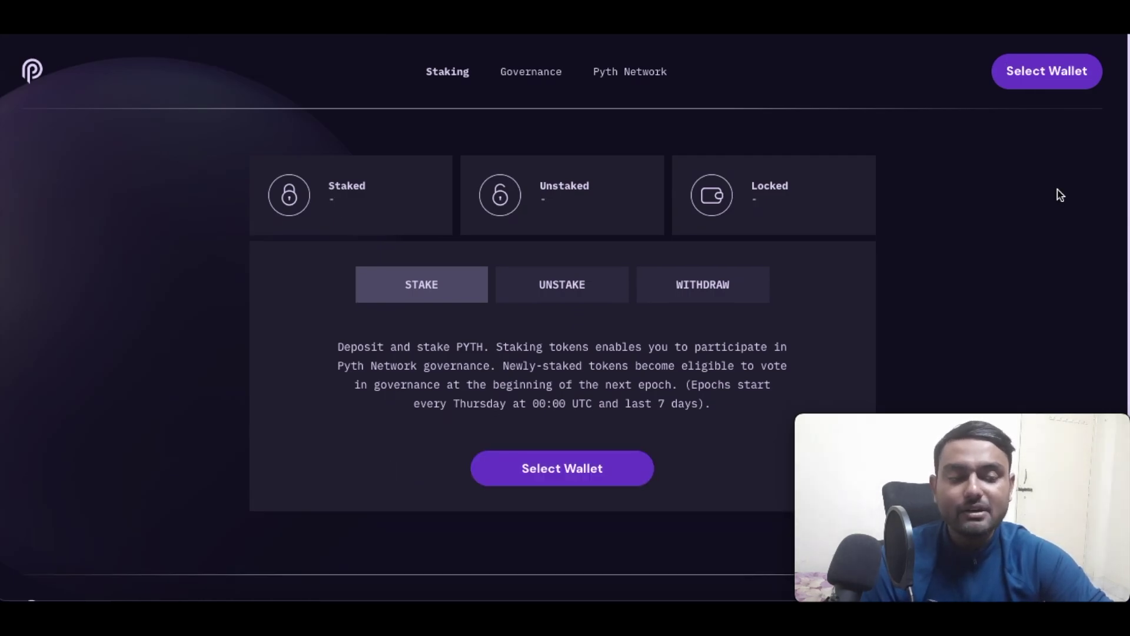
click(1051, 83)
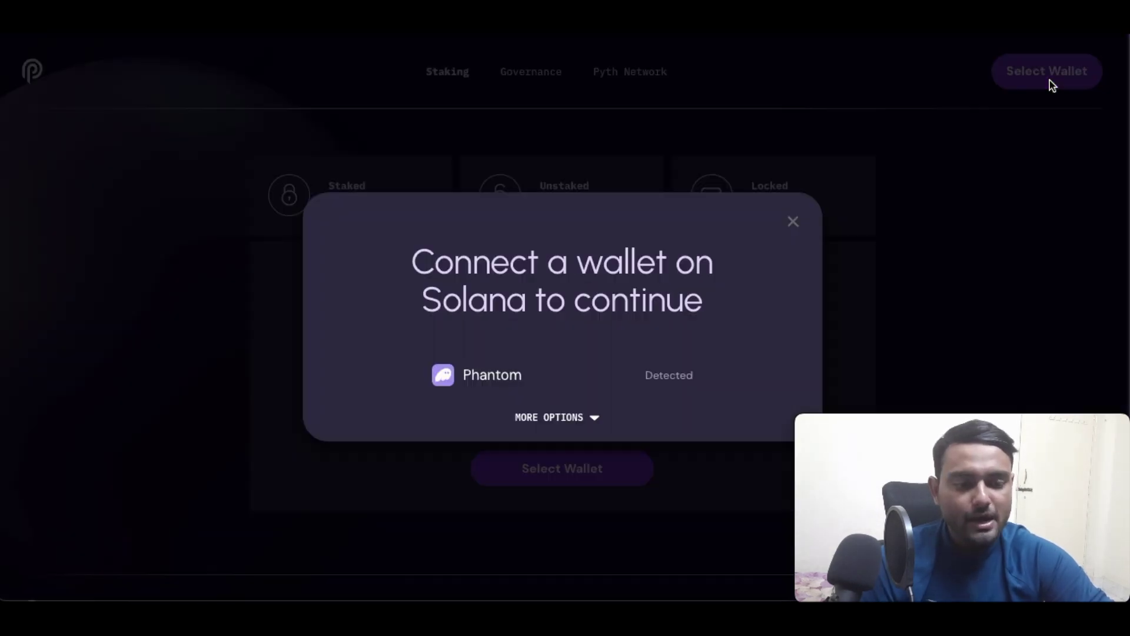
click(477, 369)
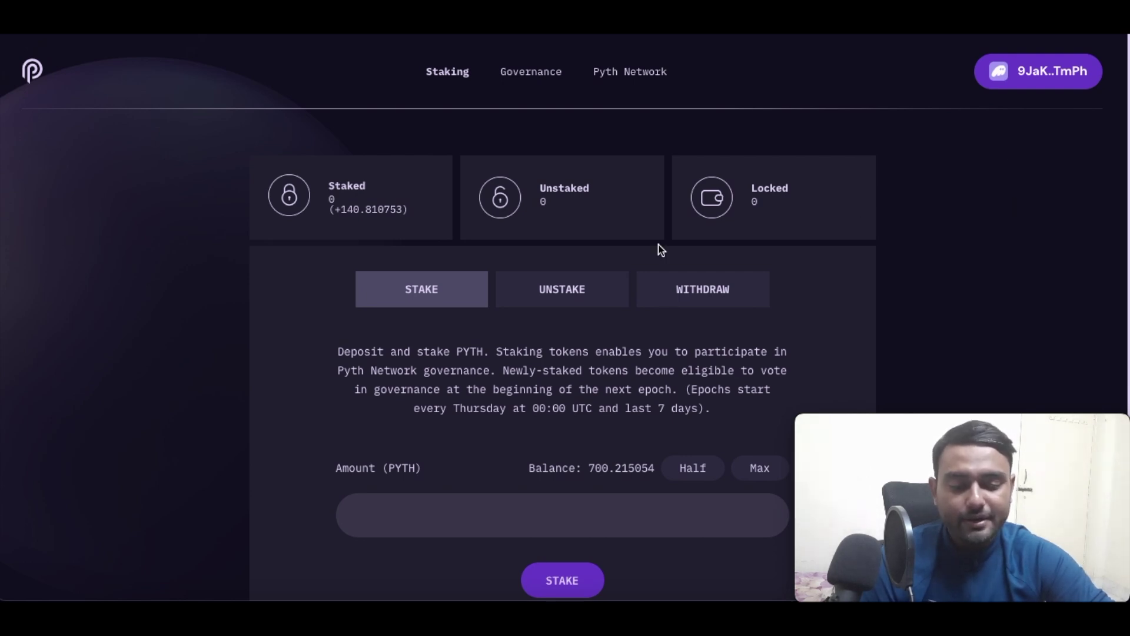
scroll(658, 248, down, 2)
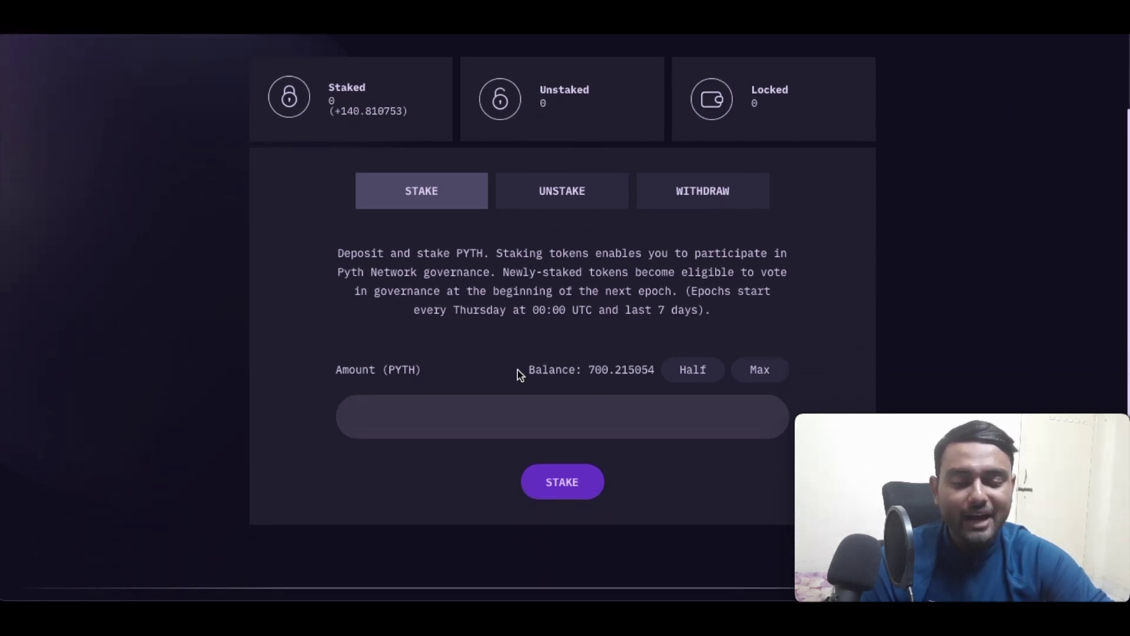
Stake the full 700.215054 PYTH balance using Max and approve the transaction in Phantom.
drag(557, 372, 606, 372)
click(606, 372)
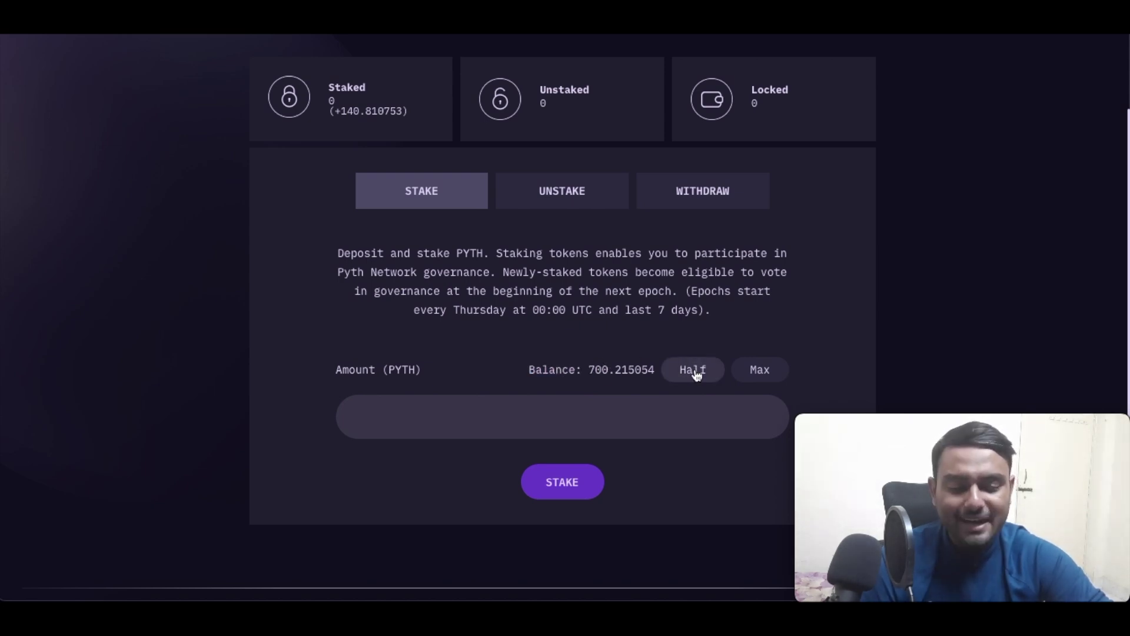
click(599, 413)
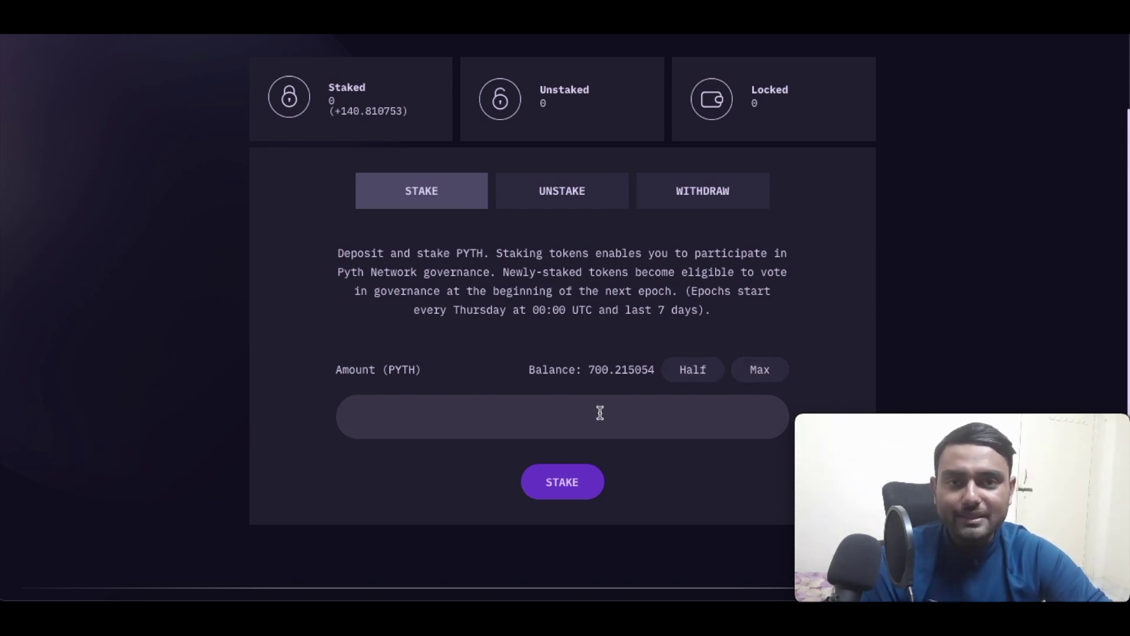
click(769, 370)
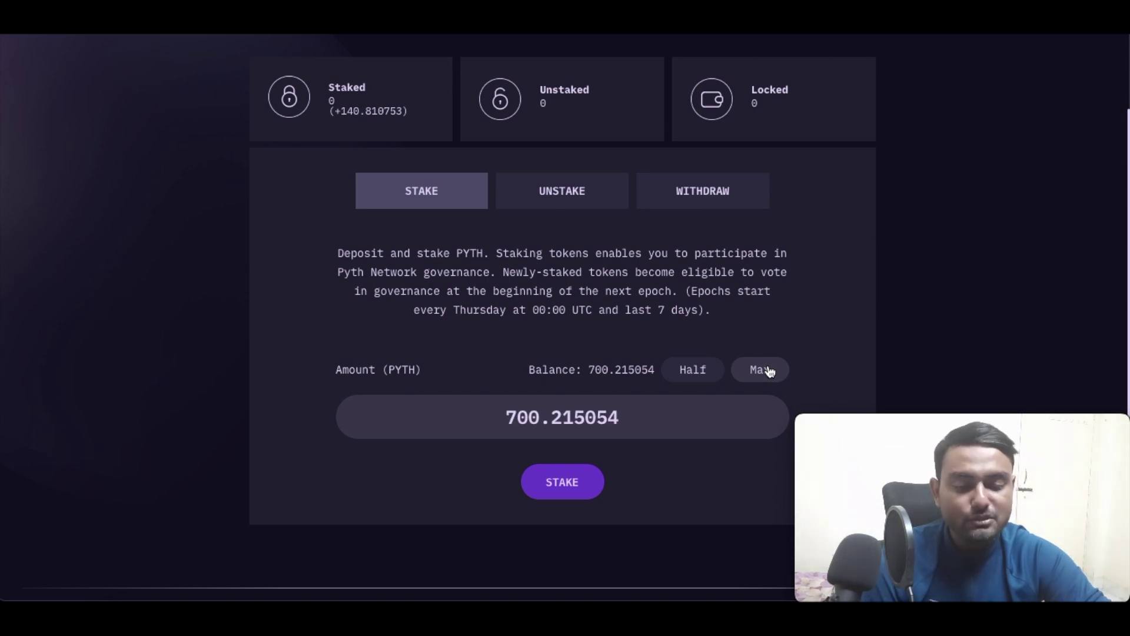
click(576, 484)
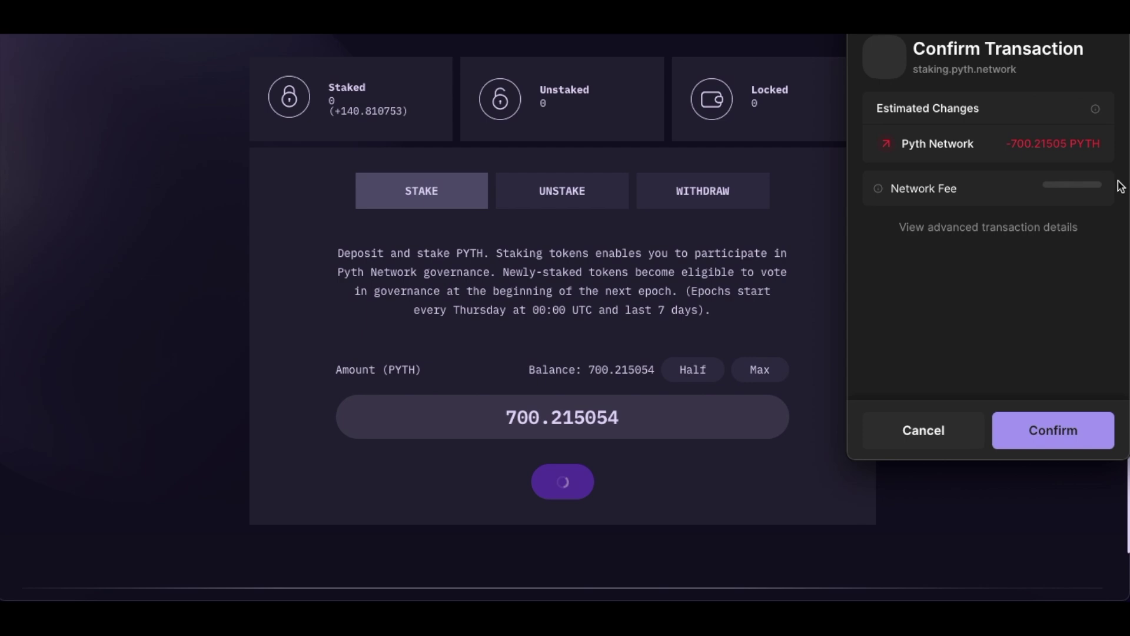
click(1053, 436)
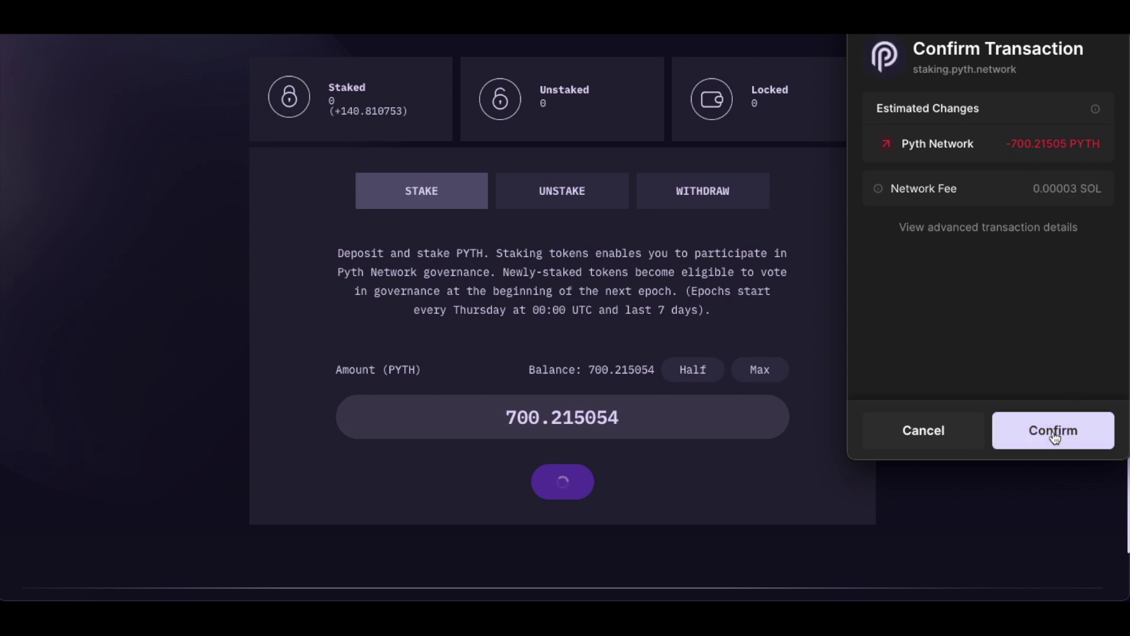